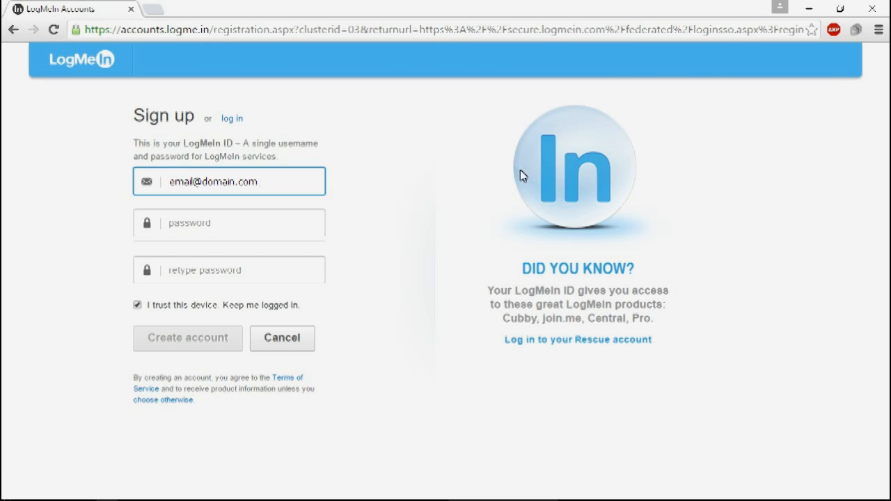
# Enter and confirm the account password, create the LogMeIn account, and skip the additional registration details.
pyautogui.click(309, 222)
pyautogui.write('*********')
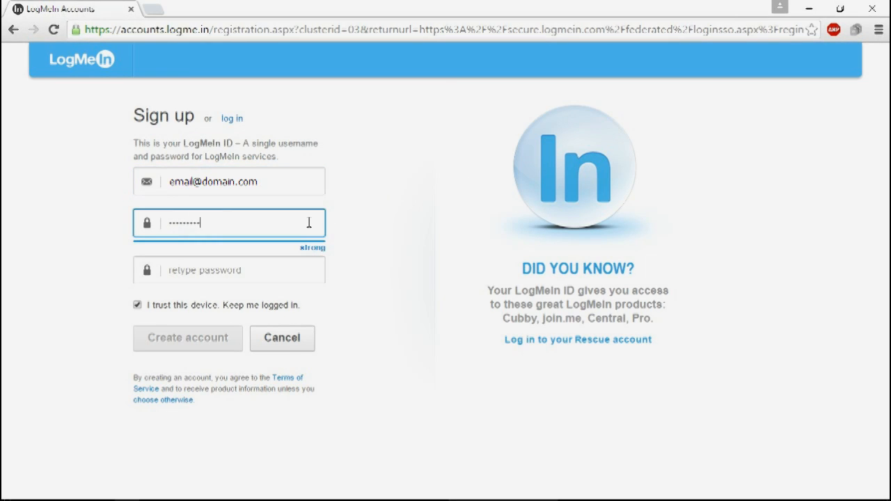
pyautogui.click(264, 276)
pyautogui.write('*********')
pyautogui.click(224, 341)
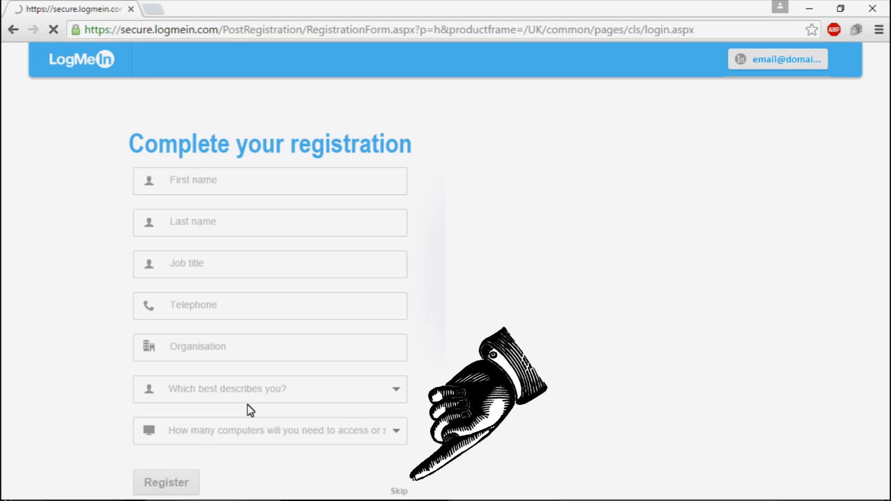
pyautogui.click(399, 491)
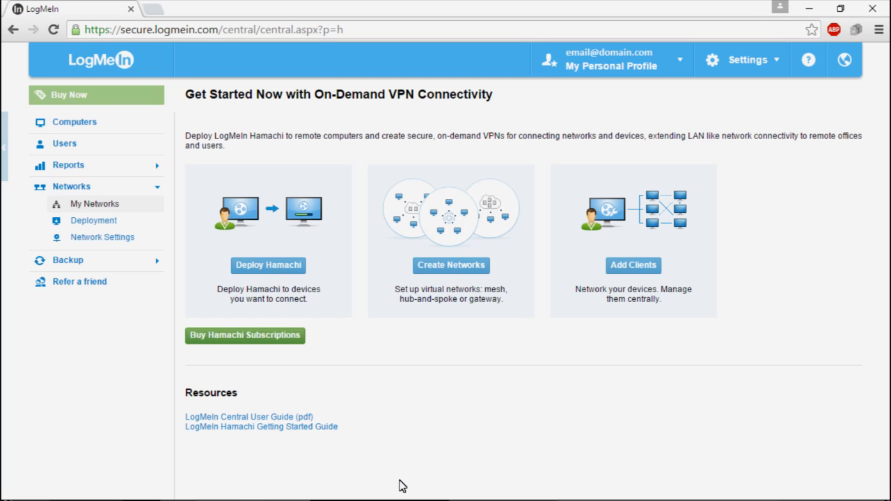
# Start a new network named Bingola, set its type to Gateway, and continue to the join settings.
pyautogui.click(464, 272)
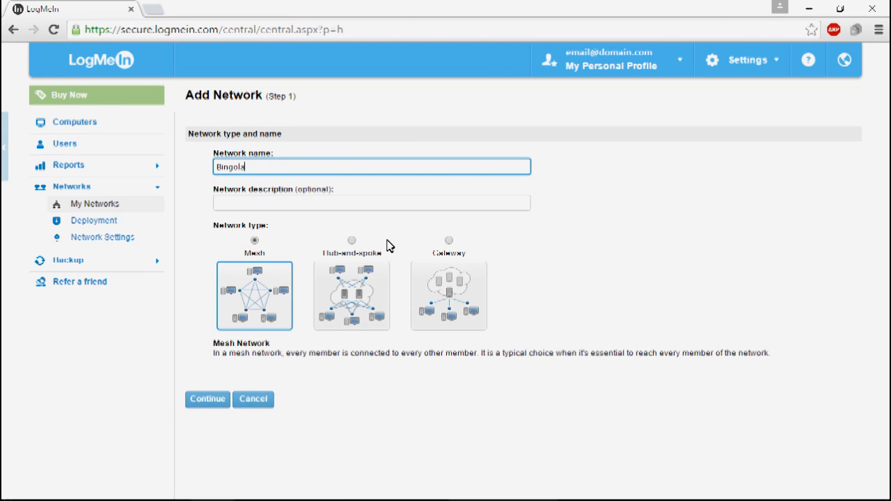
pyautogui.click(451, 243)
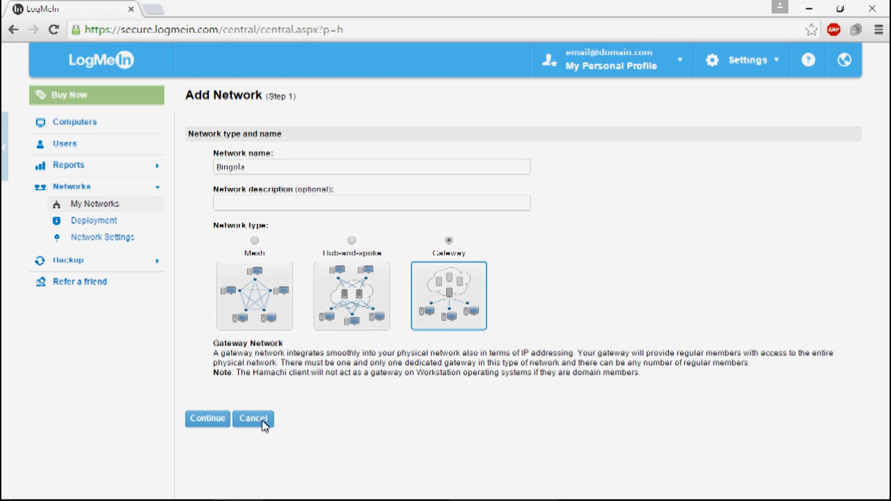
pyautogui.click(207, 418)
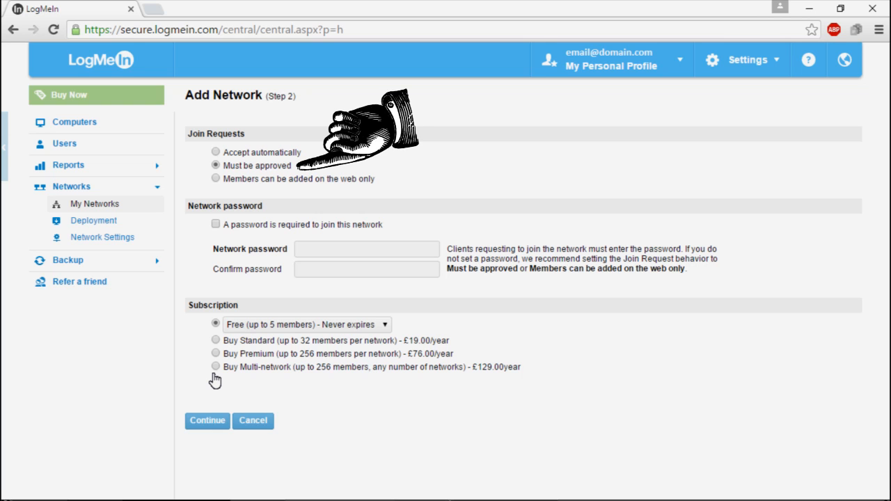
# Require a password to join the network, enter and confirm the network password, and continue with the free subscription.
pyautogui.click(215, 224)
pyautogui.write('**********')
pyautogui.click(321, 265)
pyautogui.write('**********')
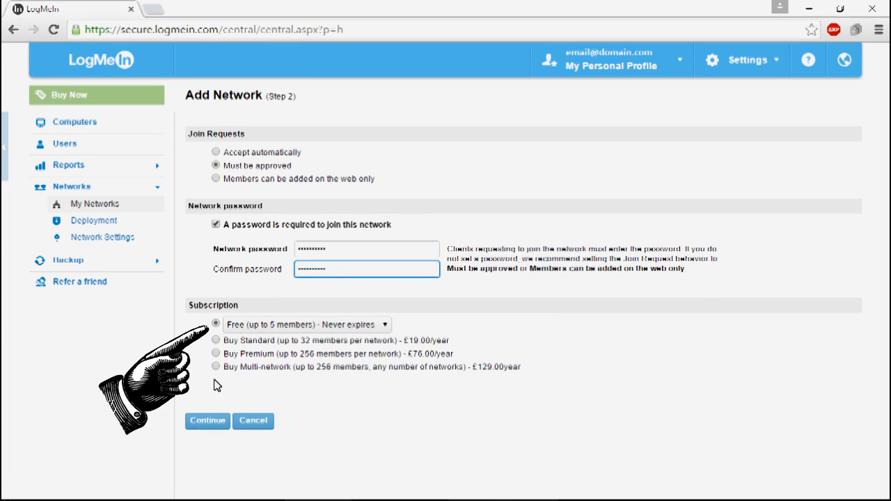
pyautogui.click(210, 425)
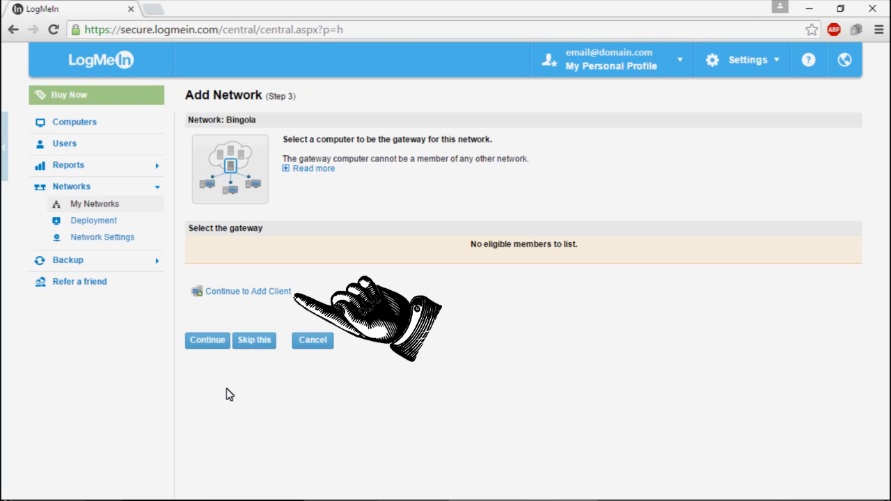
# Proceed to adding a client and choose to deploy LogMeIn Hamachi to remote computers.
pyautogui.click(285, 291)
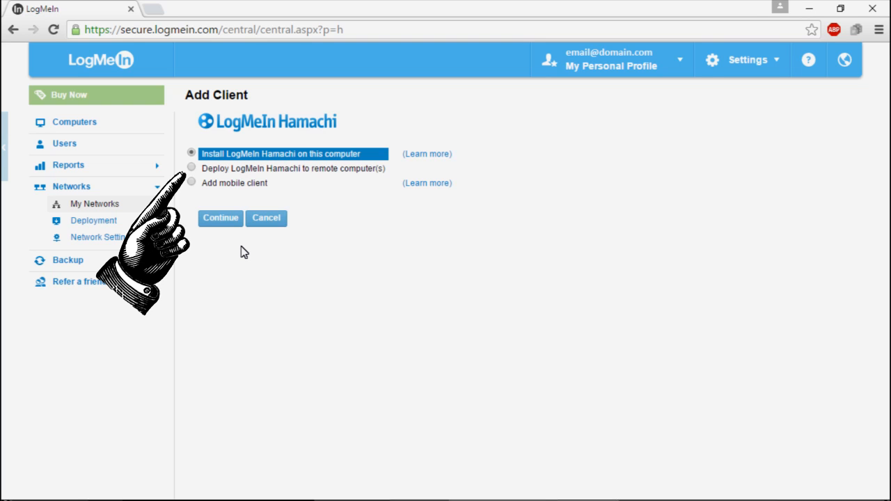
pyautogui.click(203, 169)
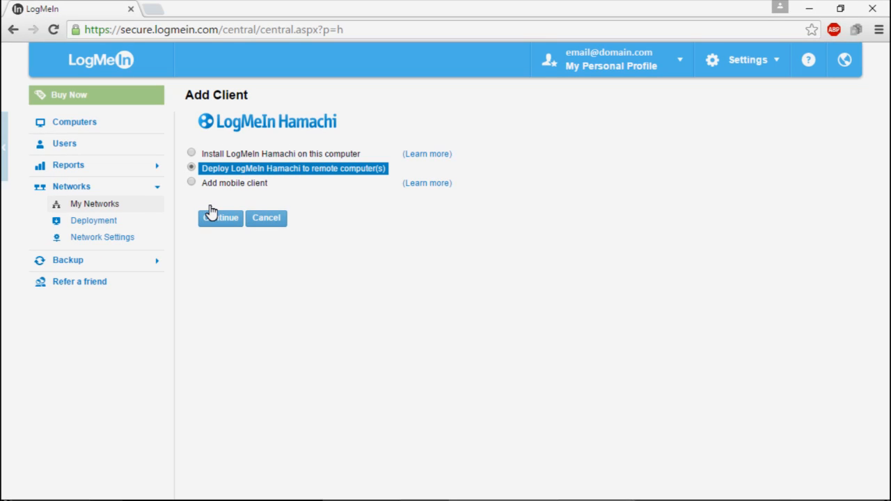
pyautogui.click(233, 218)
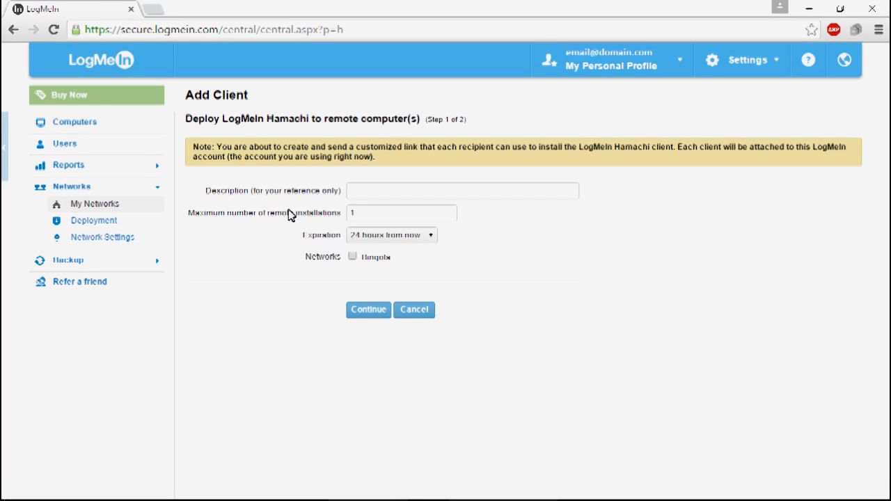
# Create an installation link described as My link, with maximum 10 installations, expiration a month from now, and the Bingola network.
pyautogui.click(481, 185)
pyautogui.write('My link')
pyautogui.doubleClick(450, 213)
pyautogui.write('10')
pyautogui.click(416, 231)
pyautogui.click(421, 235)
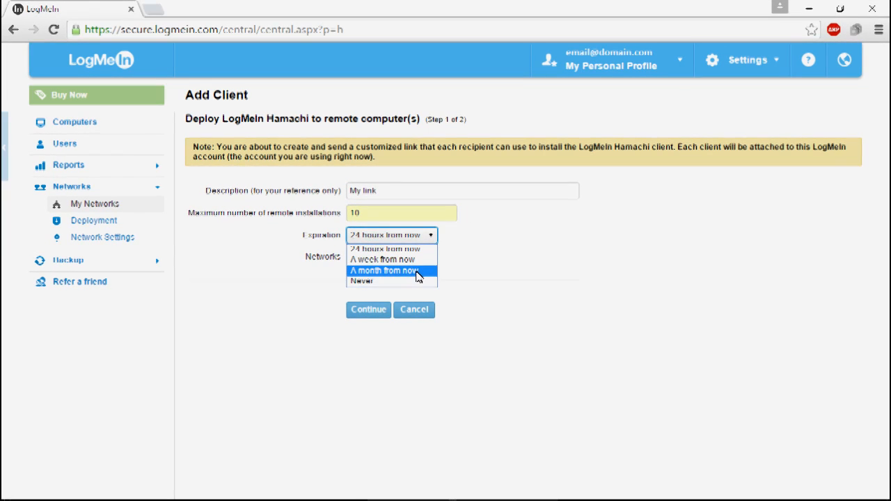
pyautogui.click(417, 271)
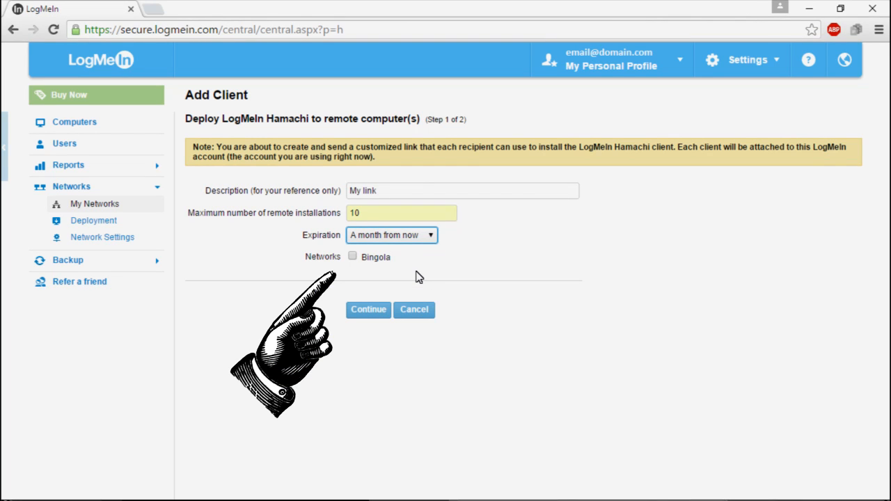
pyautogui.click(352, 257)
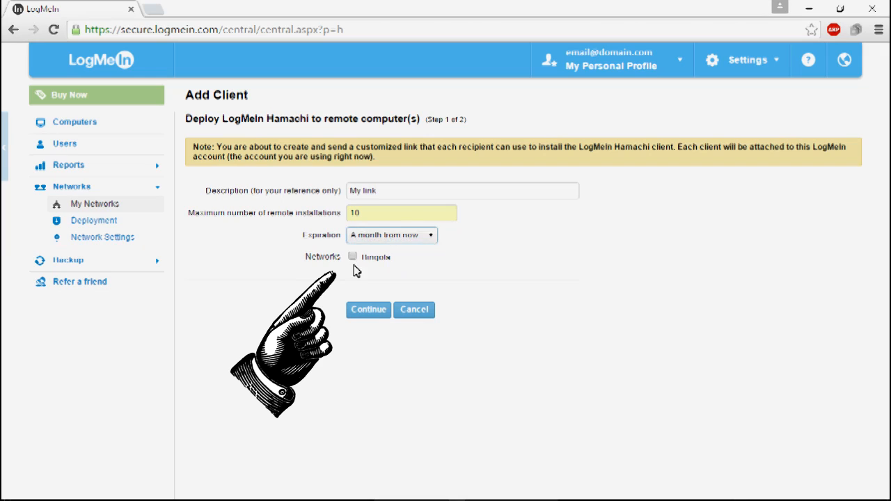
pyautogui.click(374, 309)
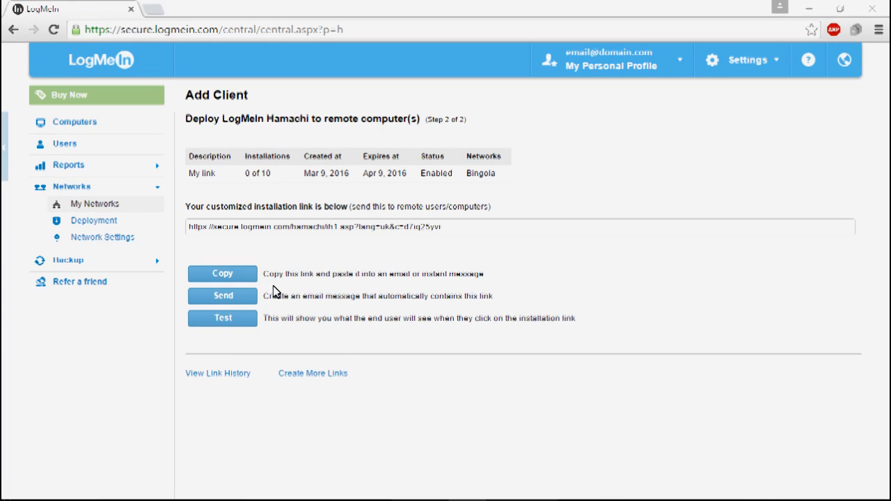
# Copy the customized installation link and open it in a new browser tab.
pyautogui.click(222, 274)
pyautogui.press('Return')
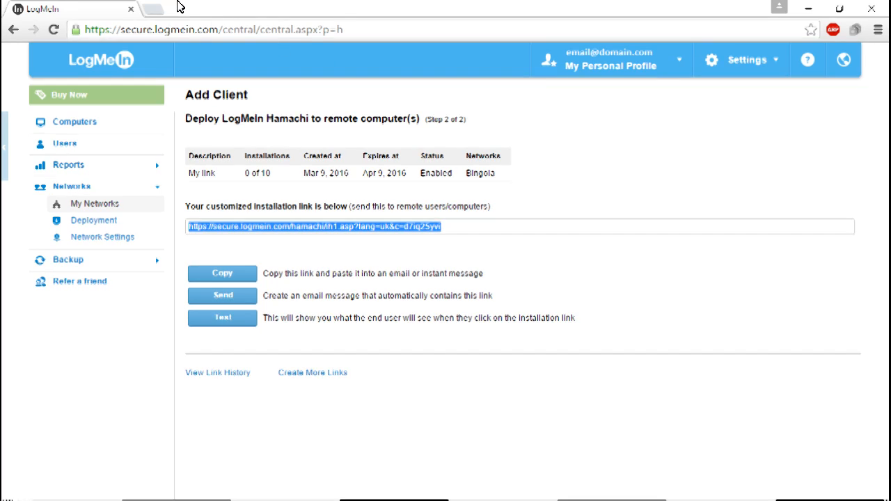
pyautogui.click(153, 8)
pyautogui.hotkey('ctrl', 'v')
pyautogui.press('Return')
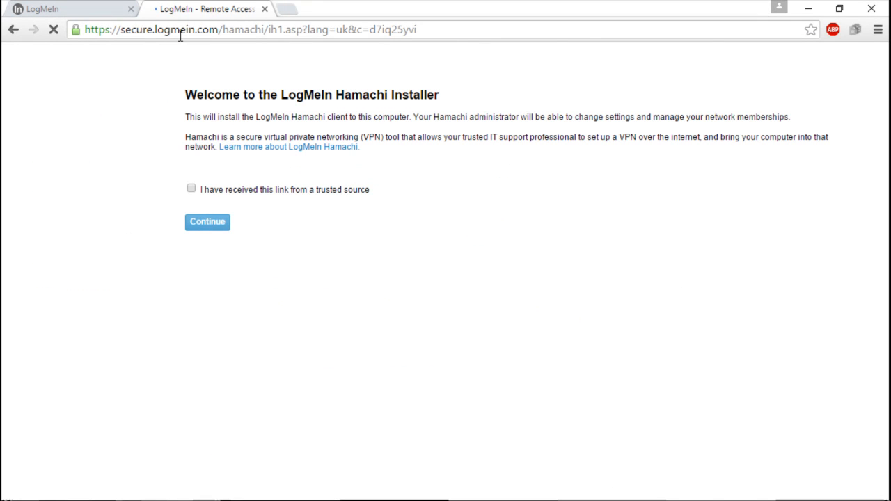
# Confirm that the link came from a trusted source and download the Hamachi installer.
pyautogui.click(192, 189)
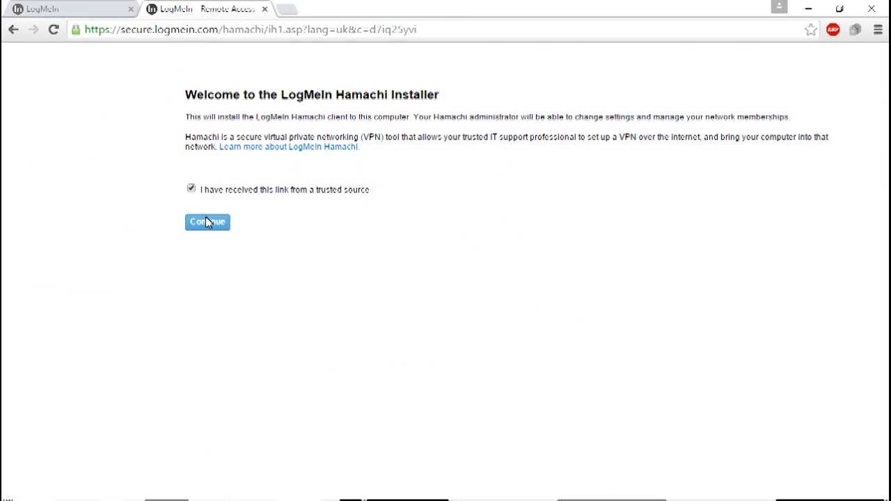
pyautogui.click(216, 232)
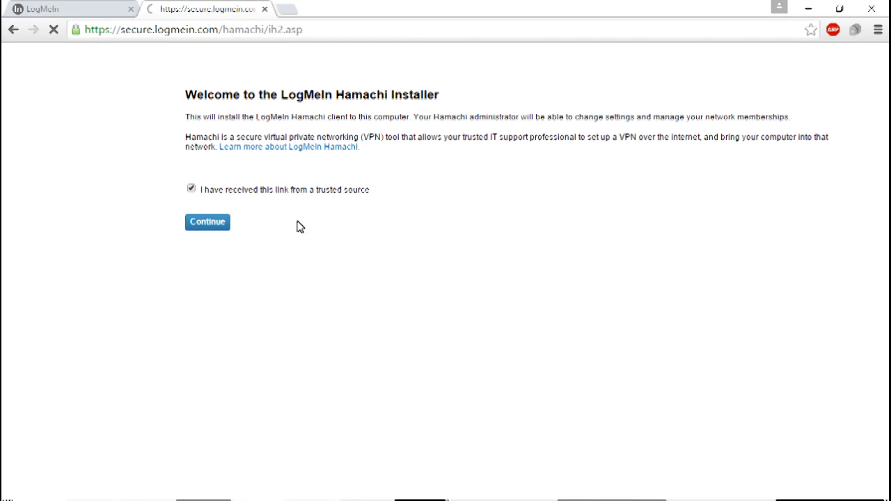
pyautogui.click(284, 170)
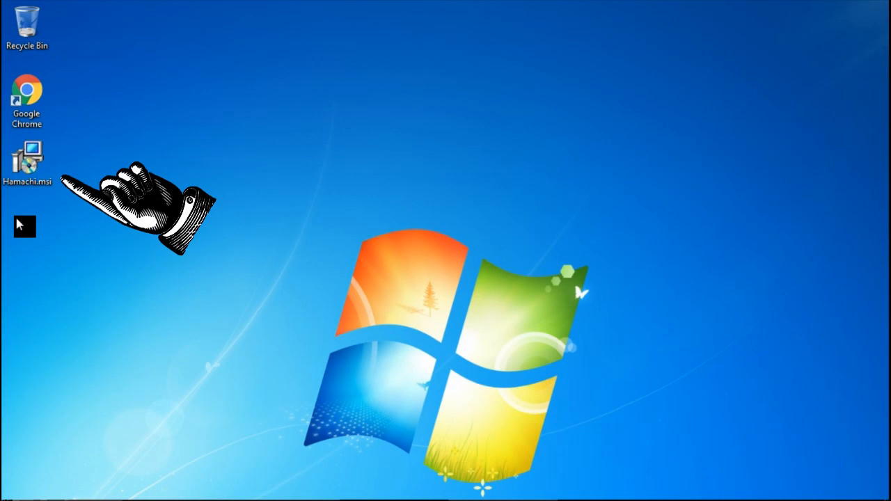
# Launch Hamachi.msi, keep English as the setup language, and agree to the terms and conditions.
pyautogui.doubleClick(28, 161)
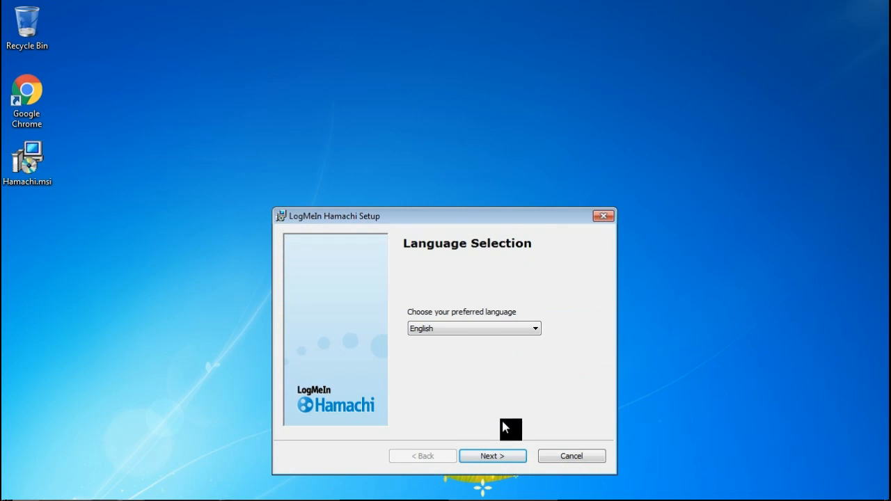
pyautogui.click(517, 452)
pyautogui.click(517, 452)
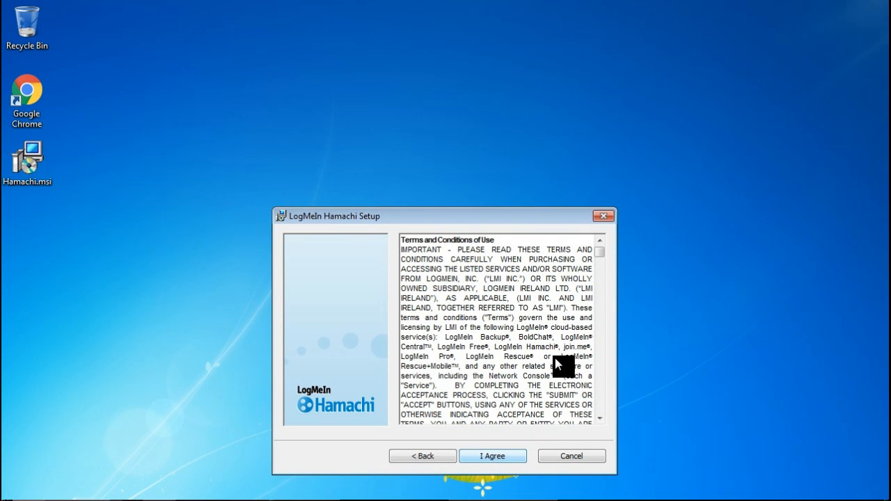
pyautogui.moveTo(598, 256); pyautogui.dragTo(588, 437)
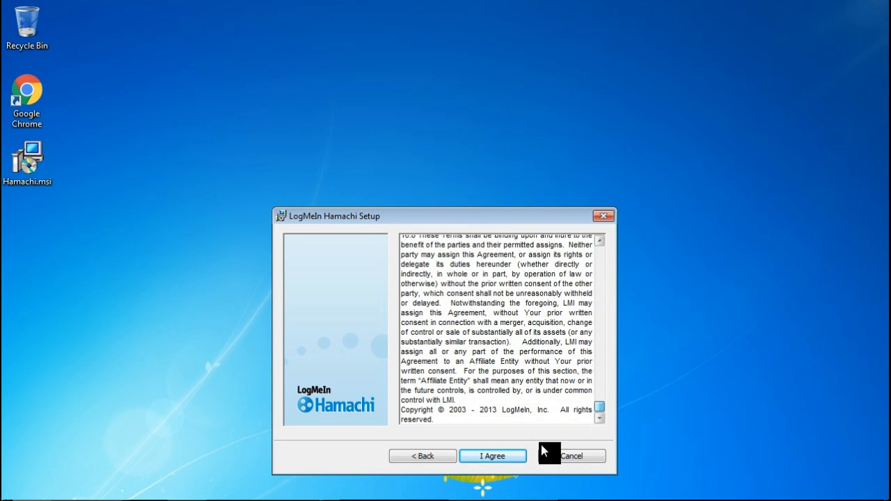
pyautogui.click(518, 456)
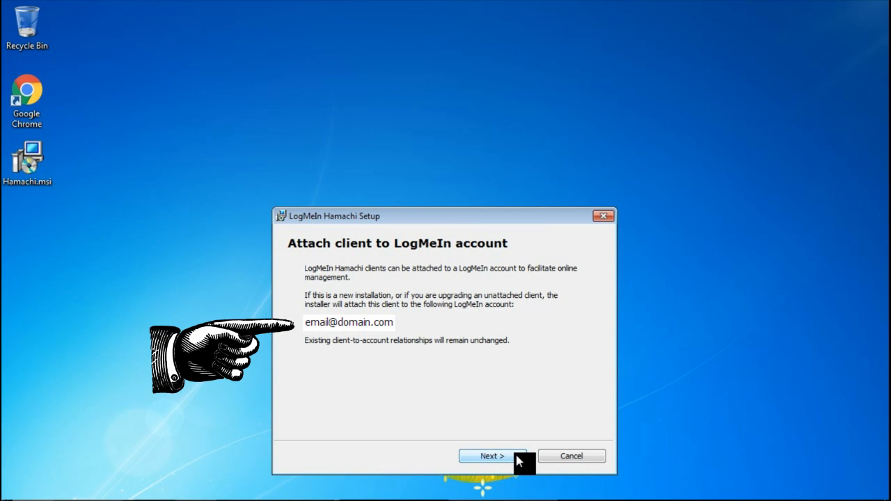
# Accept attaching the client to the LogMeIn account, install Hamachi with the default options, and finish the setup.
pyautogui.click(516, 456)
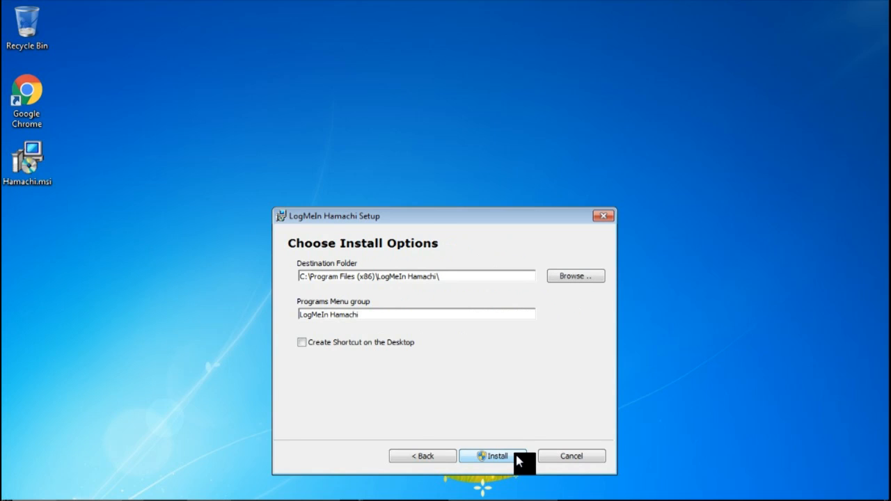
pyautogui.click(518, 457)
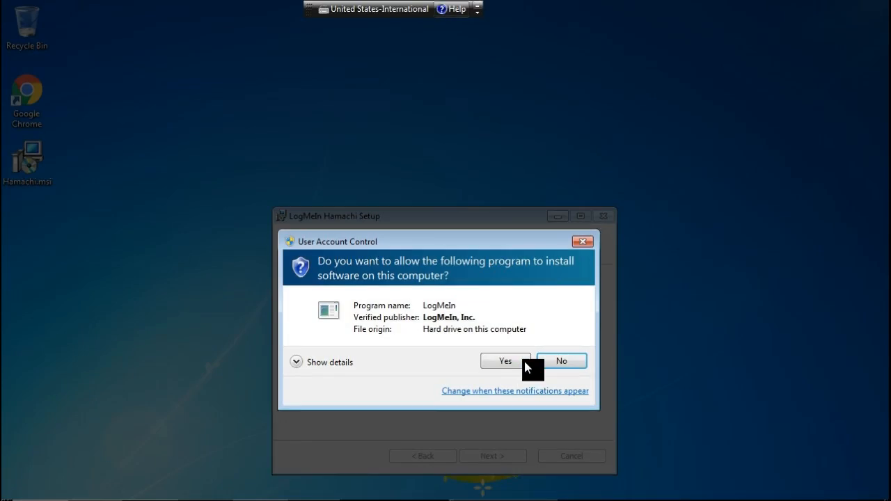
pyautogui.click(524, 362)
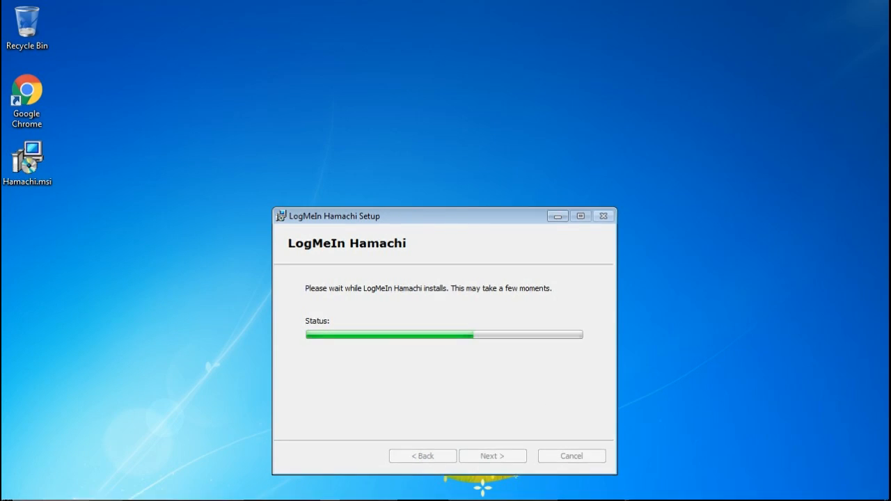
pyautogui.click(515, 459)
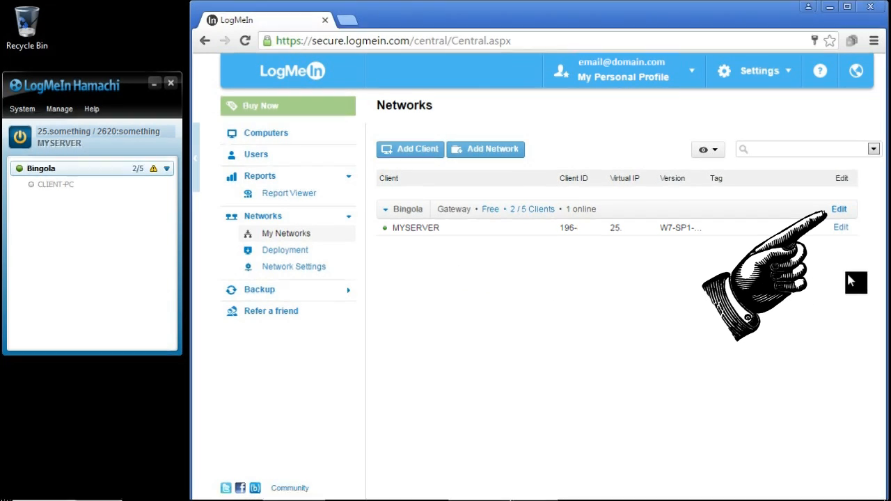
# Edit the Bingola network to make MYSERVER its gateway, and save the change.
pyautogui.click(841, 210)
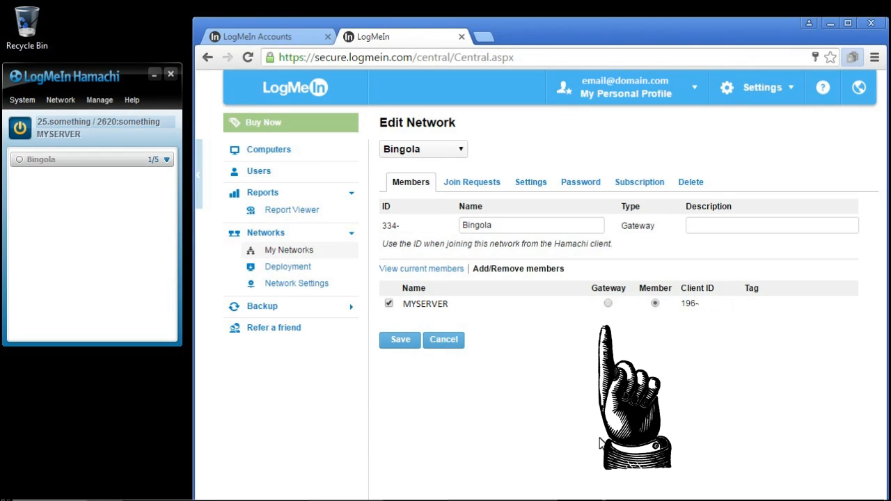
pyautogui.click(607, 304)
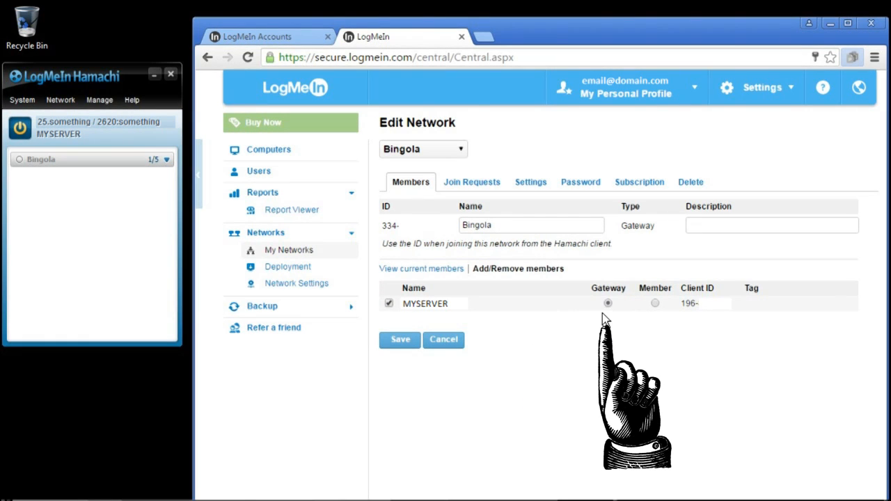
pyautogui.click(398, 341)
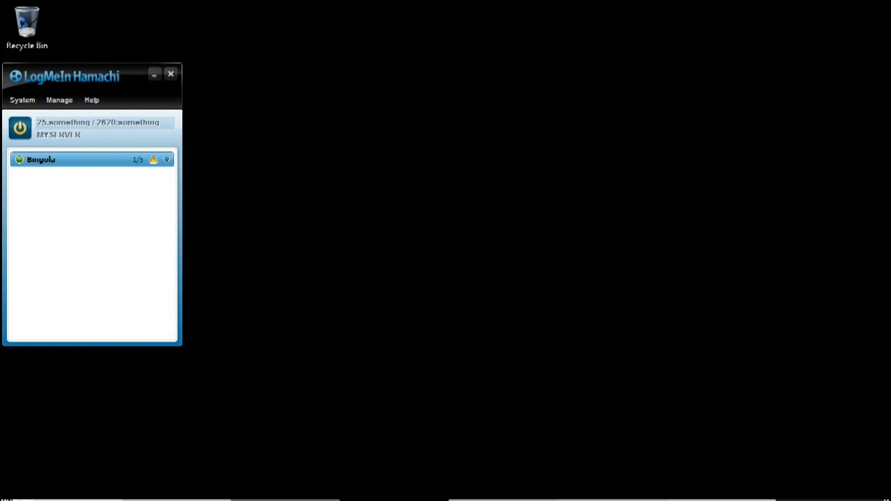
# Switch to the Windows 7 virtual machine in VirtualBox and install Hamachi there, accepting the license terms.
pyautogui.moveTo(505, 450); pyautogui.dragTo(477, 363)
pyautogui.moveTo(459, 245); pyautogui.dragTo(446, 58)
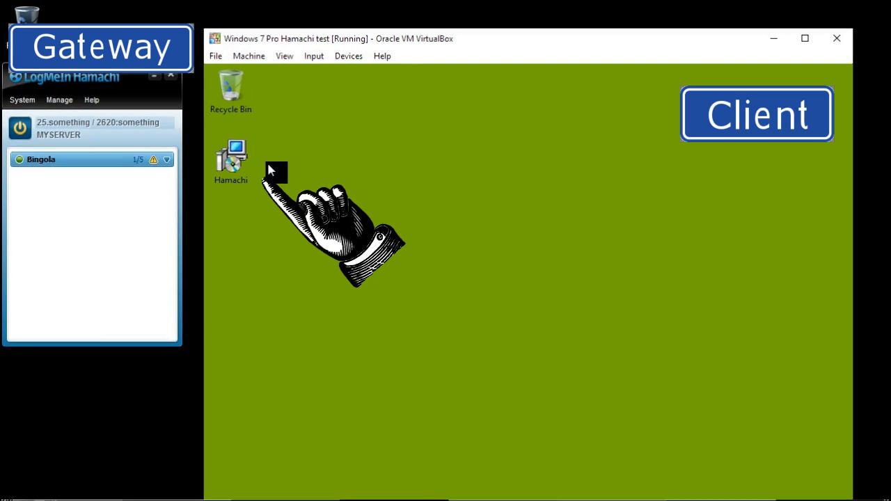
pyautogui.doubleClick(228, 156)
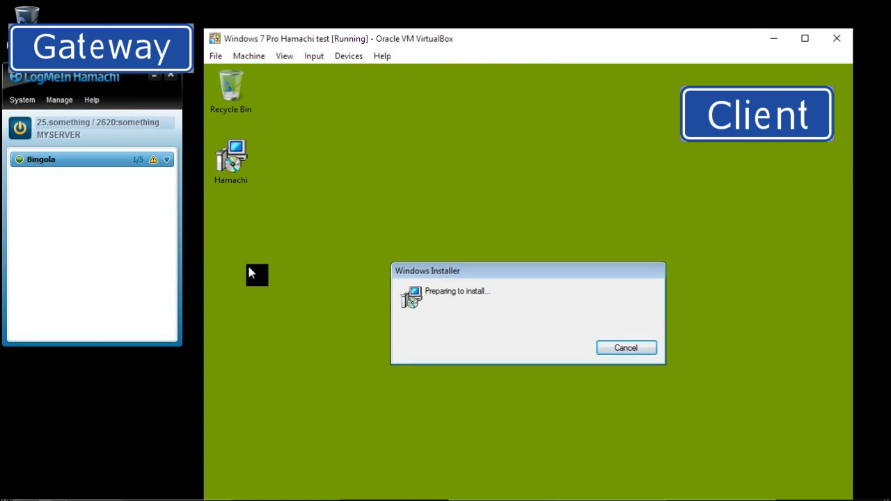
pyautogui.click(600, 426)
pyautogui.moveTo(686, 253); pyautogui.dragTo(686, 390)
pyautogui.click(599, 428)
pyautogui.click(597, 429)
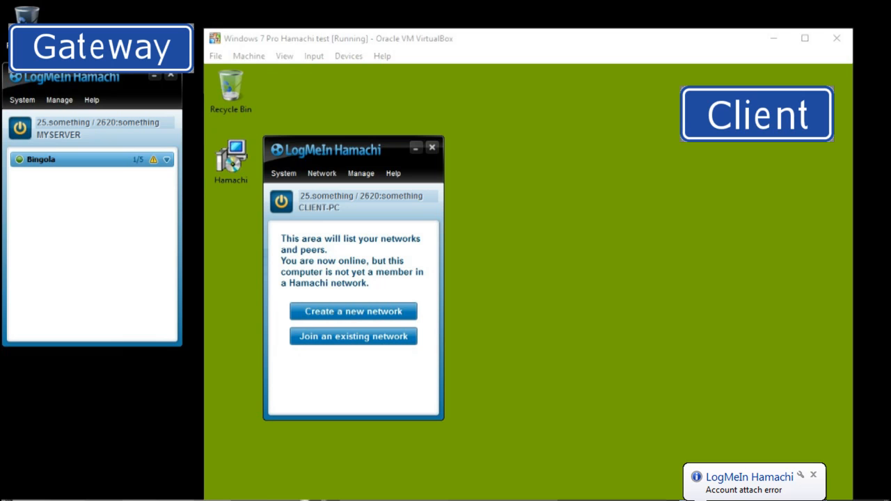
# Request attaching the client and its networks to the LogMeIn account, and dismiss the request confirmation.
pyautogui.click(284, 174)
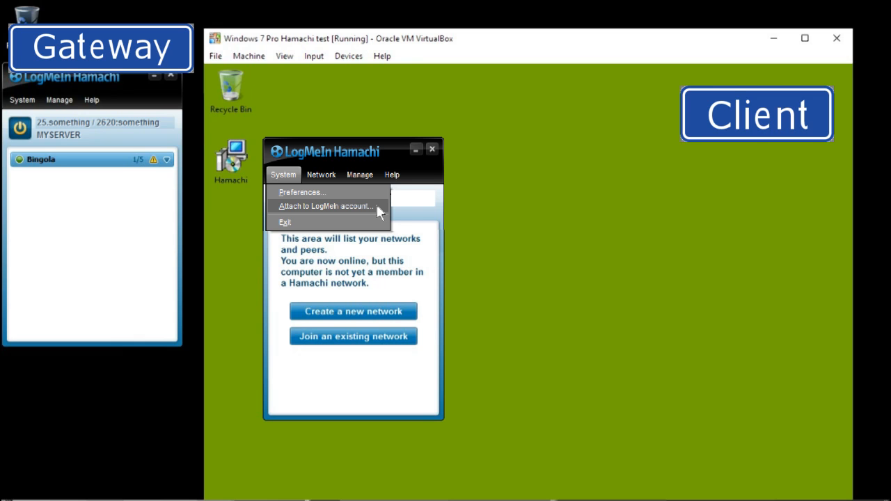
pyautogui.click(376, 206)
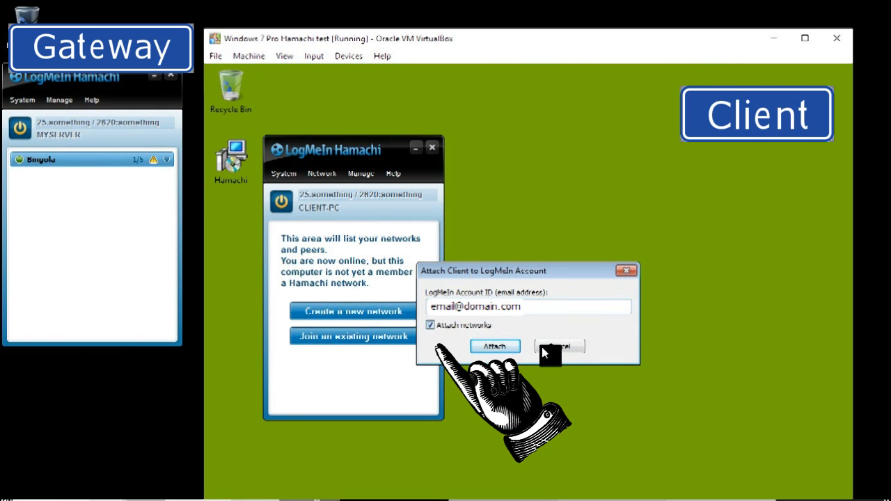
pyautogui.click(509, 348)
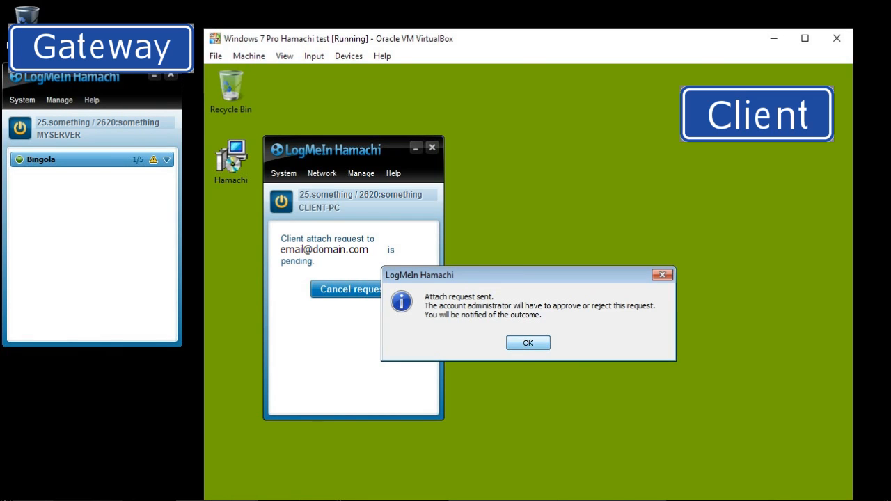
pyautogui.press('Return')
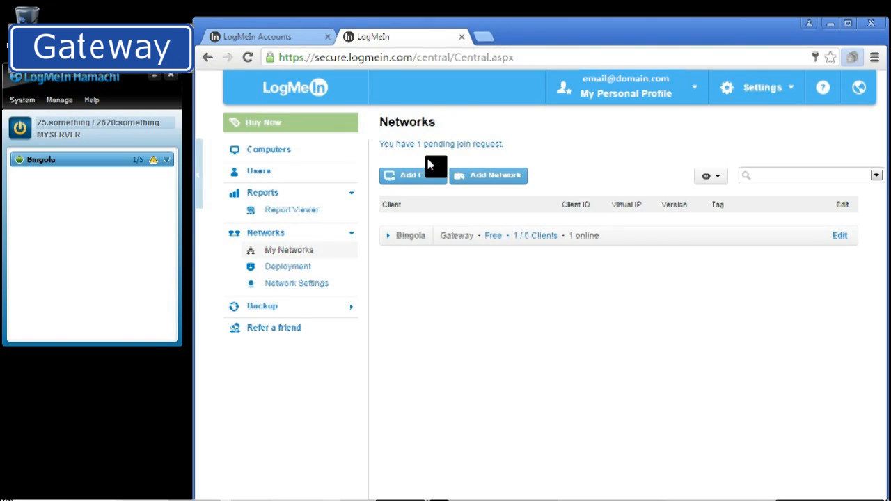
# Accept CLIENT-PC's pending join request in LogMeIn Central, save it, and acknowledge the approval on the client.
pyautogui.click(470, 144)
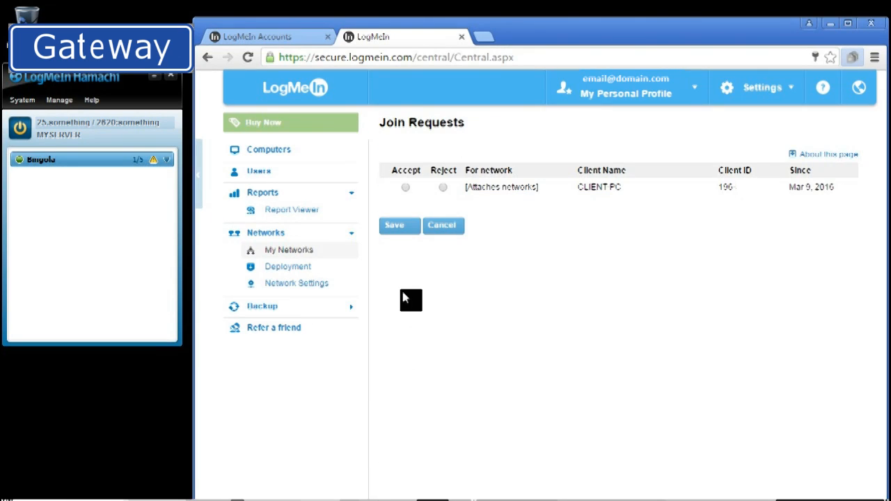
pyautogui.click(405, 188)
pyautogui.click(411, 227)
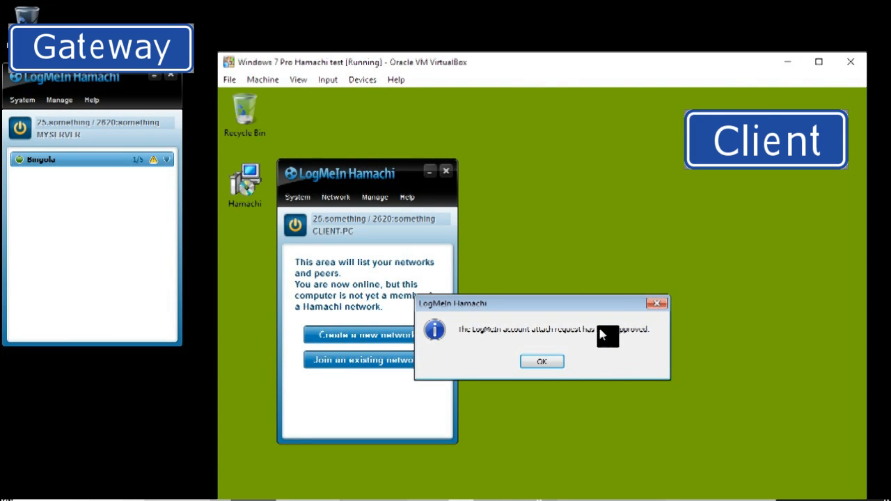
pyautogui.click(548, 360)
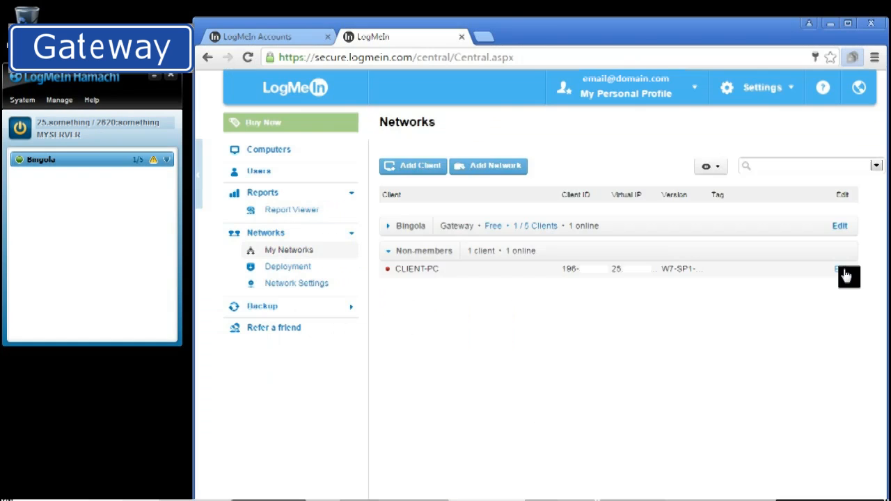
# Edit the non-member client CLIENT-PC to make it a member of the Bingola network, and save.
pyautogui.click(840, 267)
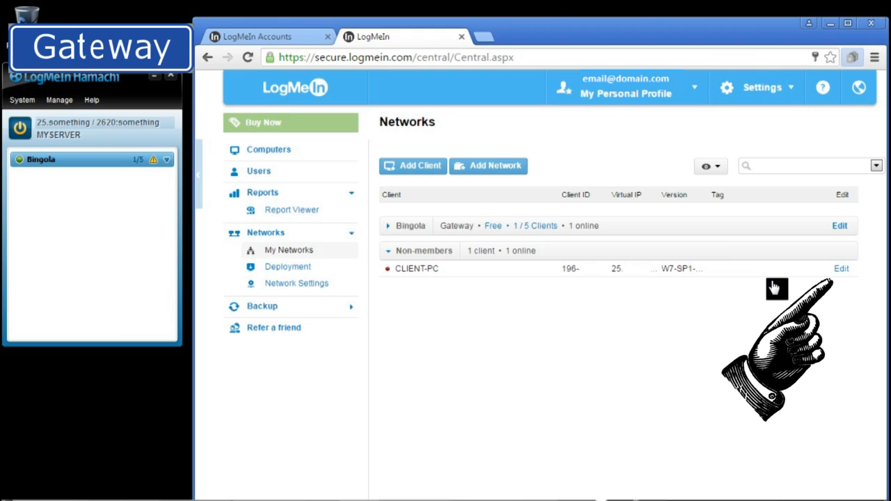
pyautogui.click(840, 268)
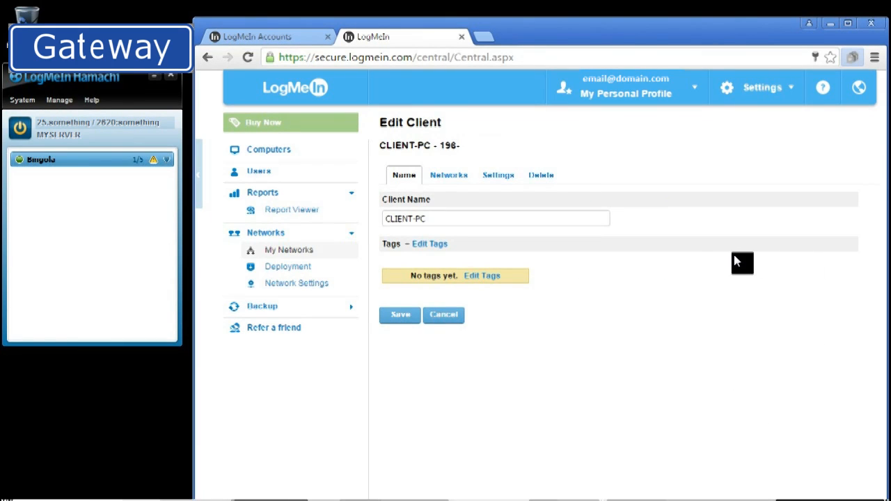
pyautogui.click(456, 174)
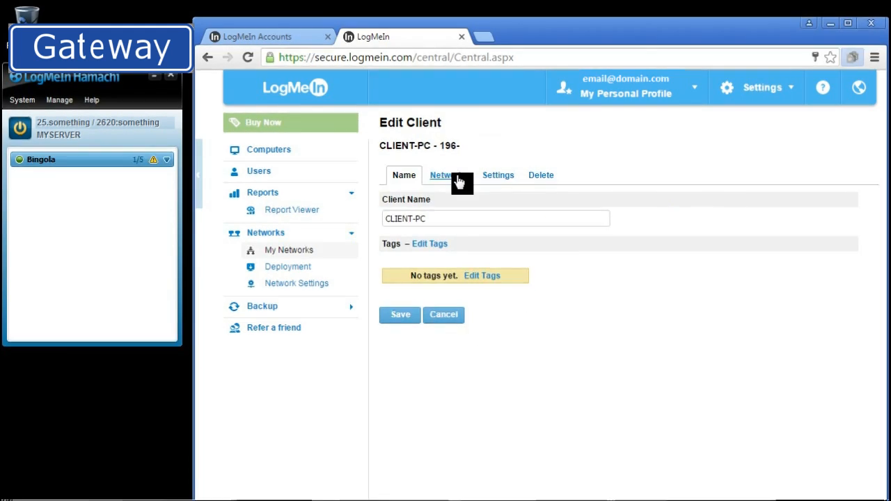
pyautogui.click(456, 175)
pyautogui.click(388, 214)
pyautogui.click(400, 250)
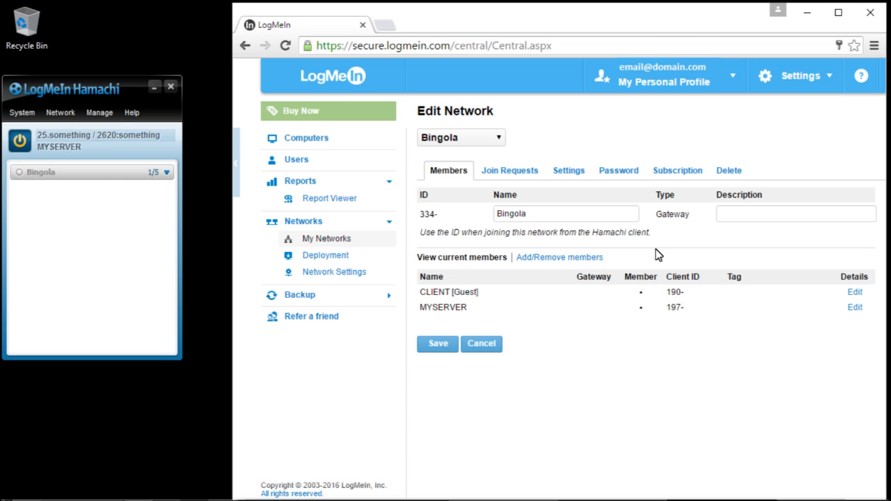
# Set MYSERVER as the gateway among the Bingola network's members and save the network.
pyautogui.click(593, 256)
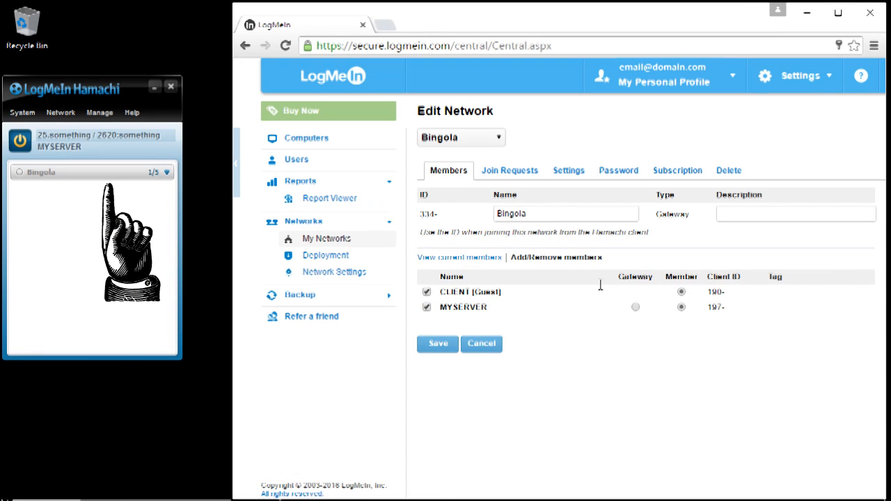
pyautogui.click(635, 307)
pyautogui.click(444, 345)
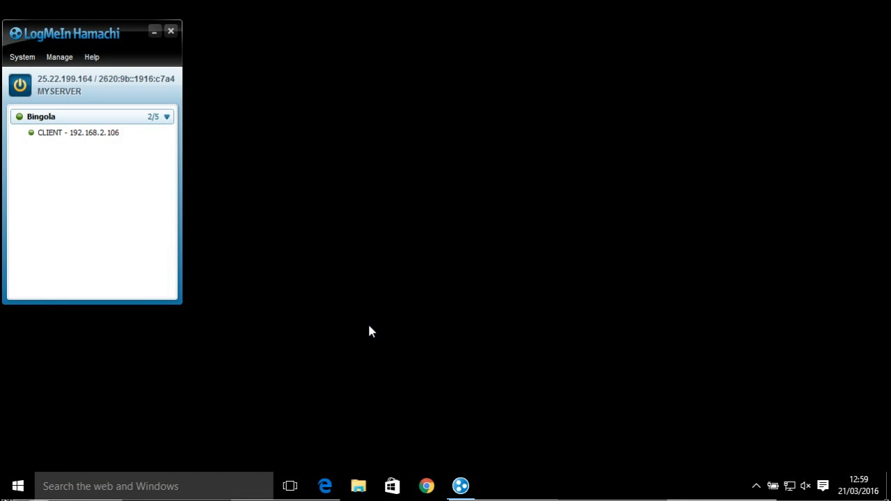
# Run ipconfig in a Command Prompt on the gateway and examine the Hamachi and Ethernet 2 adapter addresses.
pyautogui.click(249, 481)
pyautogui.write('cmd')
pyautogui.press('Return')
pyautogui.write('ipconfig')
pyautogui.press('Return')
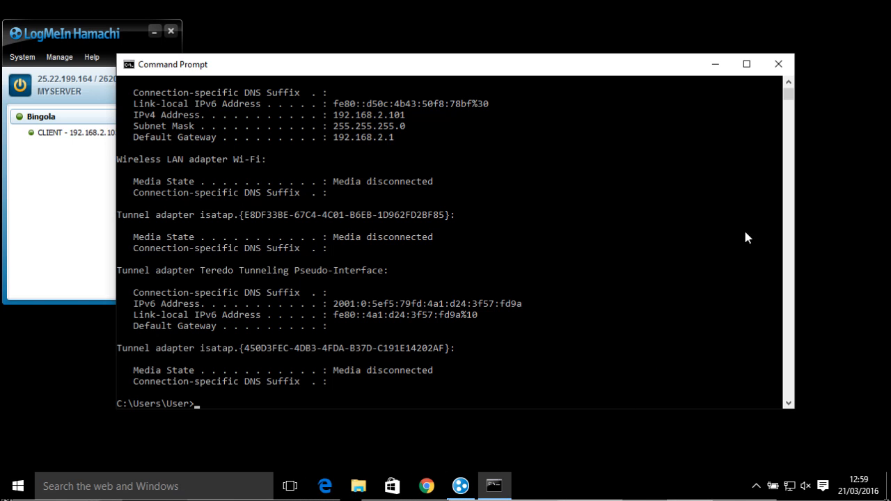
pyautogui.click(788, 84)
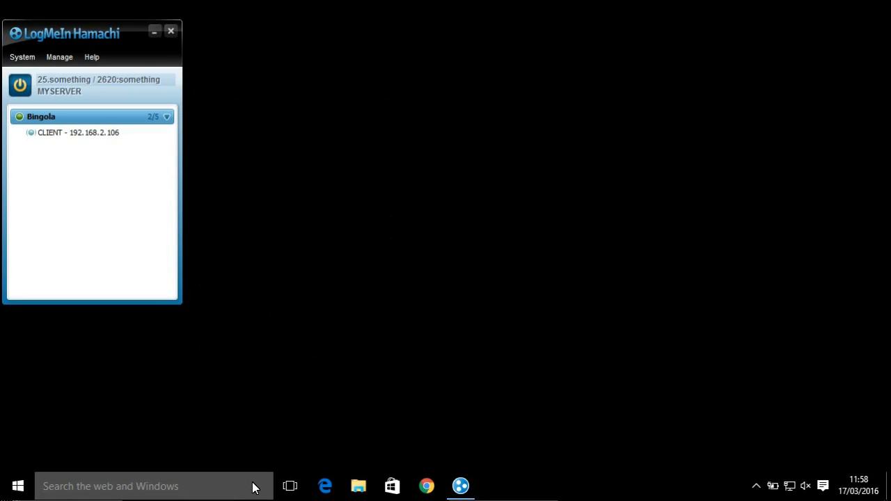
# Search Windows for network connections and open the Network Connections window.
pyautogui.click(253, 485)
pyautogui.write('network c')
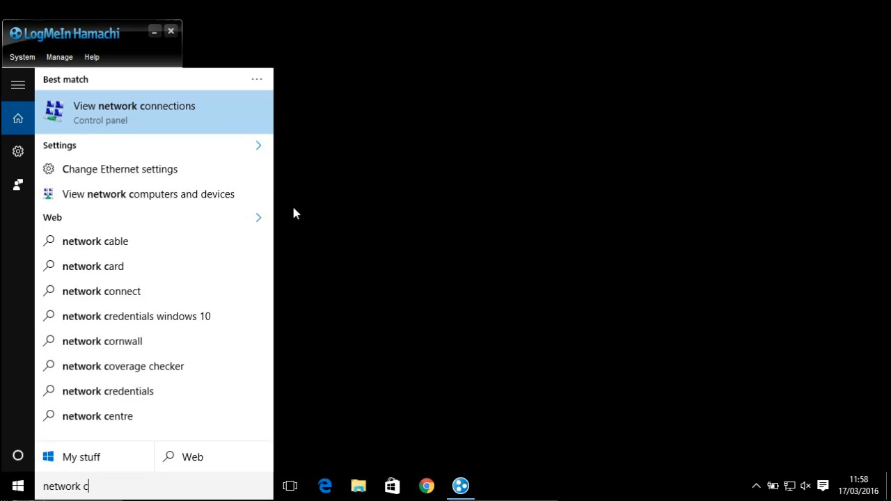
pyautogui.click(223, 118)
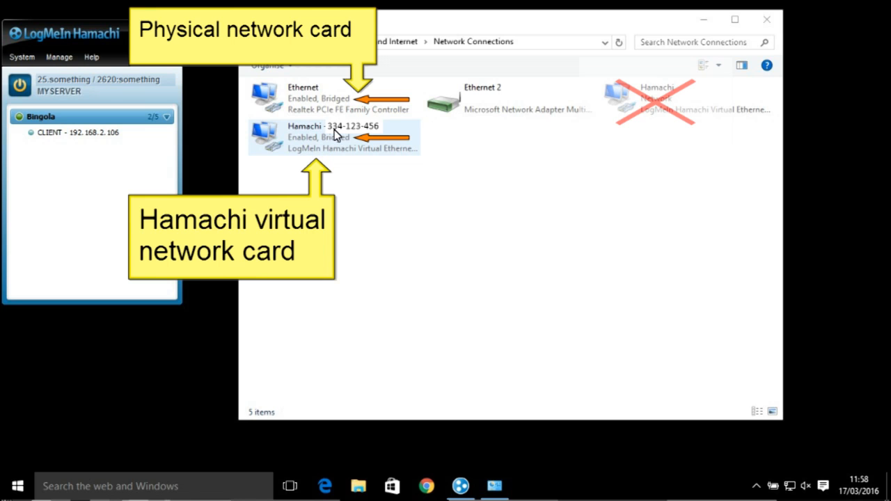
# Inspect the properties of the bridged Hamachi virtual network adapter and close them without changes.
pyautogui.rightClick(358, 130)
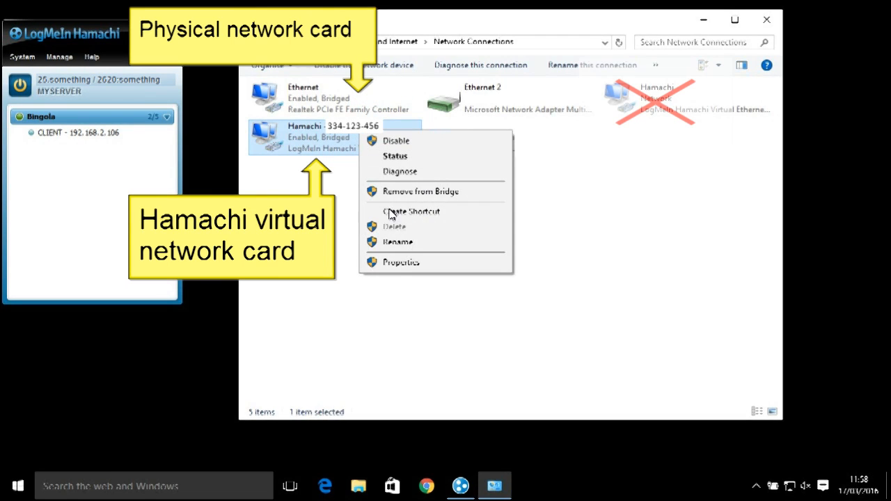
pyautogui.click(391, 261)
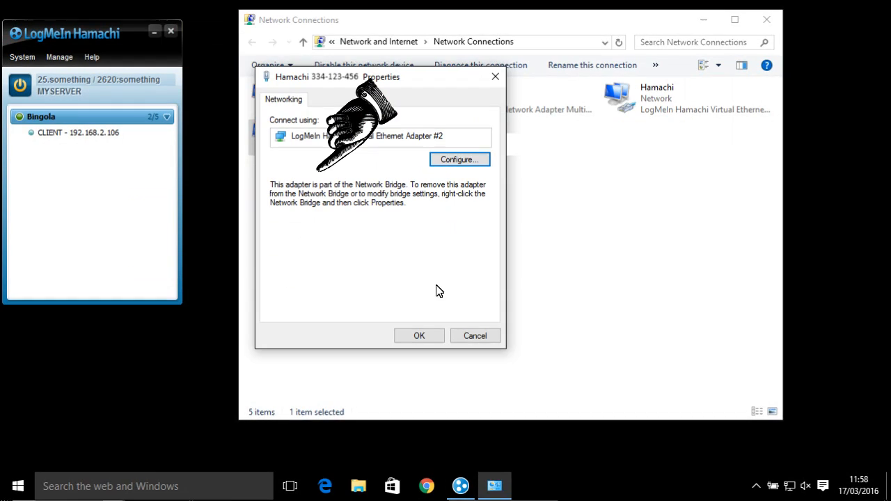
pyautogui.click(455, 337)
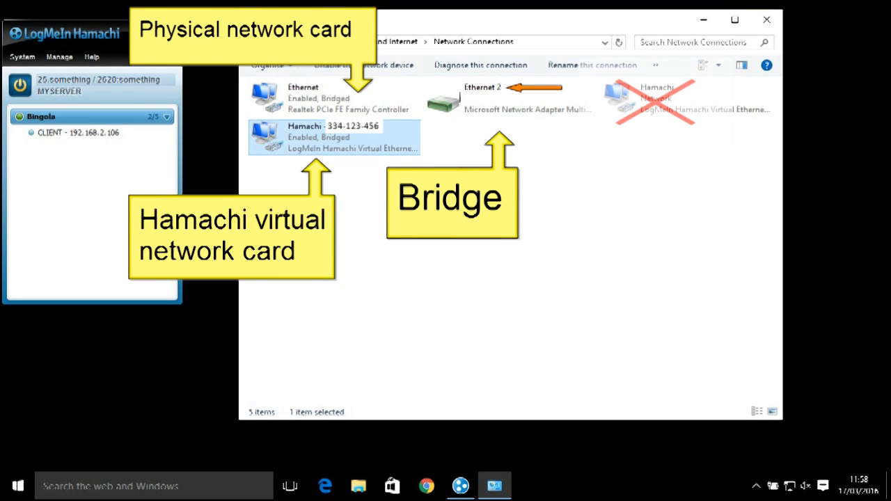
# Open the IPv4 properties of the Ethernet 2 bridge and set a static IP address of 192.168.2.30.
pyautogui.click(517, 92)
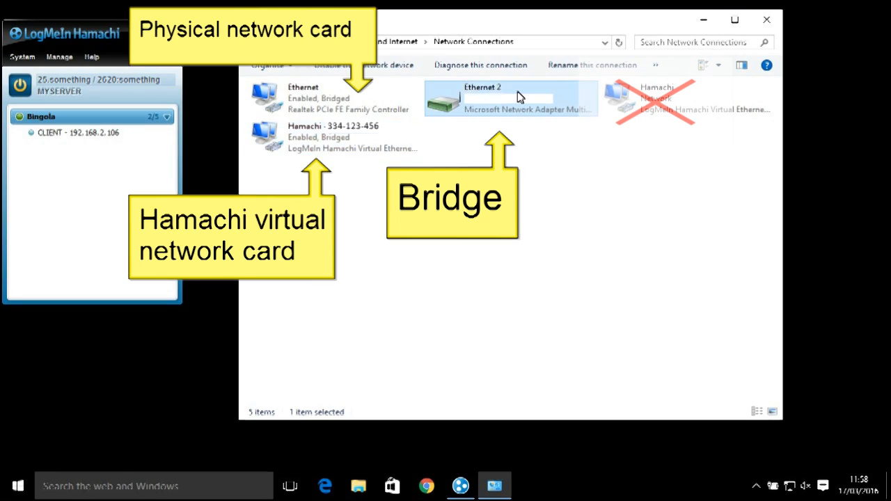
pyautogui.rightClick(517, 91)
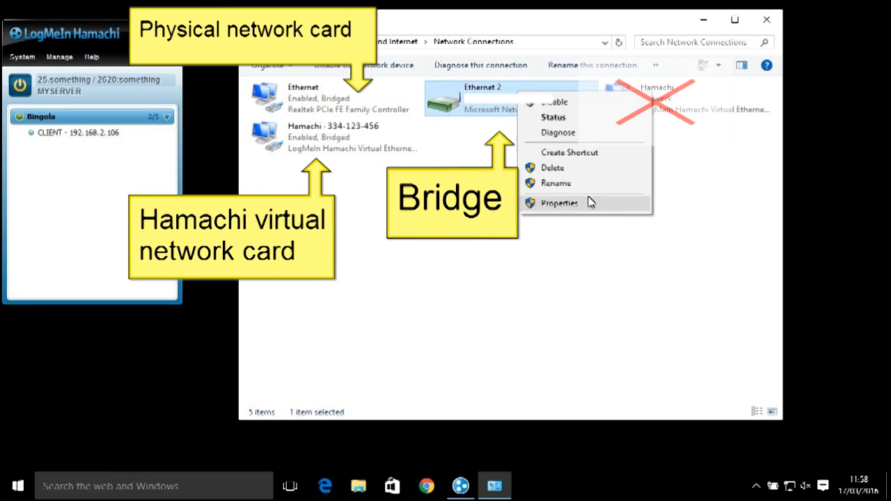
pyautogui.click(557, 201)
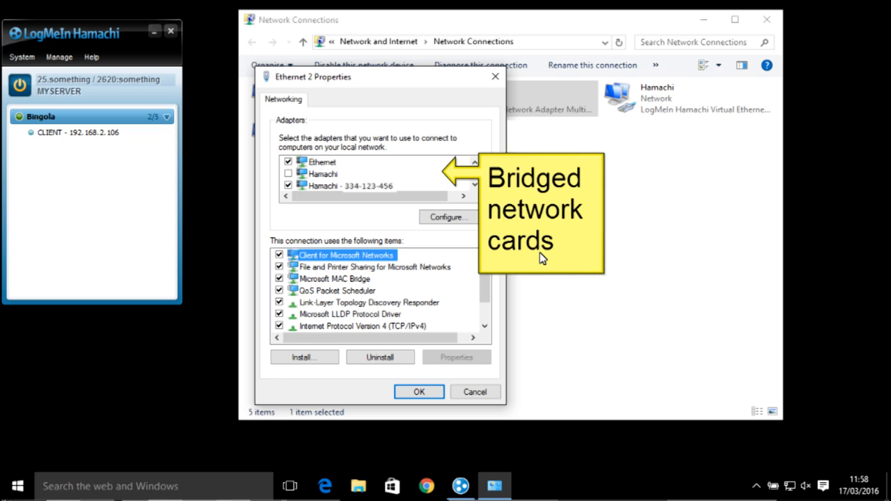
pyautogui.click(389, 326)
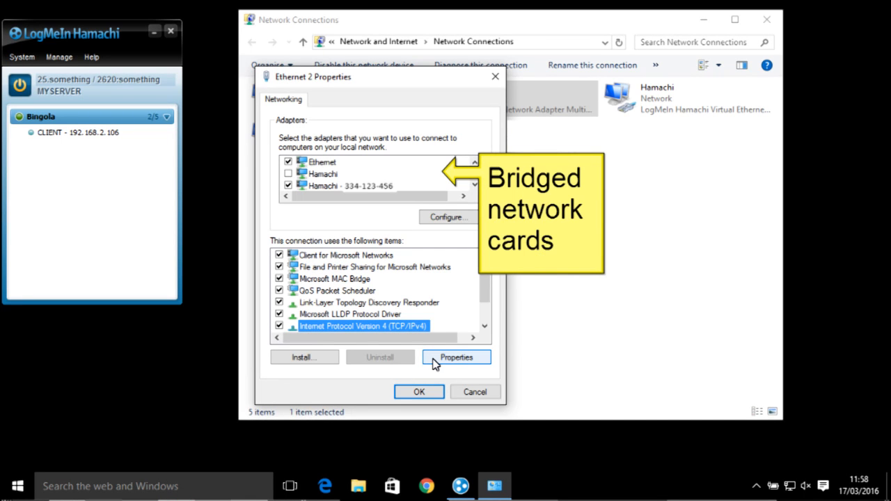
pyautogui.click(433, 363)
pyautogui.click(338, 234)
pyautogui.write('192 . ')
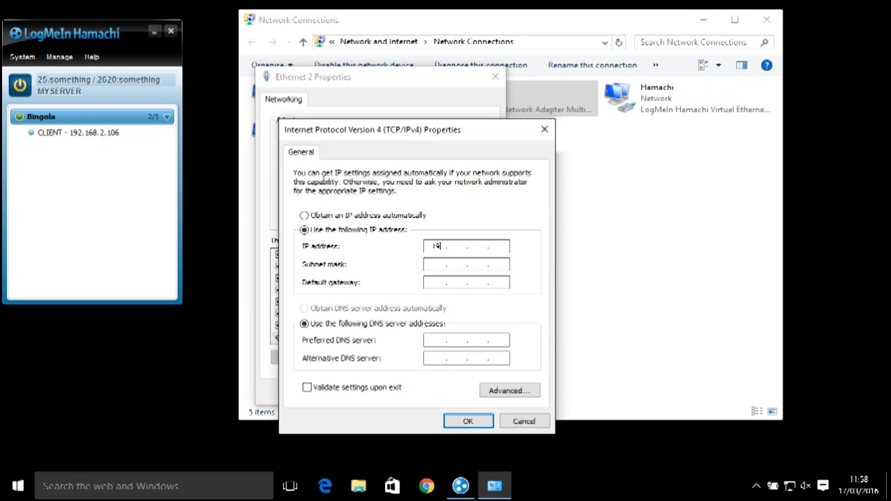
pyautogui.write('168 . 2 . 30')
# Fill in the subnet mask 255.255.255.0 and set the default gateway to 192.168.2.1.
pyautogui.press('Tab')
pyautogui.press('Tab')
pyautogui.write('192 . 168 . 2 ')
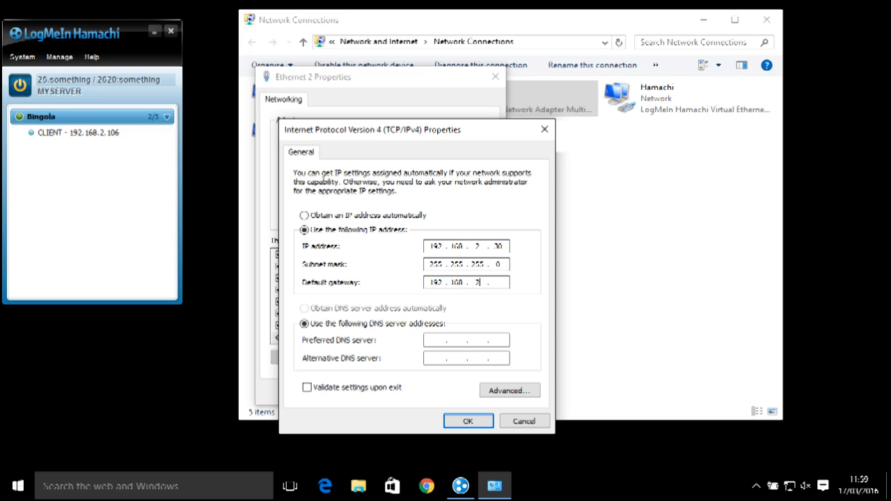
pyautogui.write('. 1')
# Set the preferred DNS server to 192.168.2.1 and save the bridge configuration despite the multiple-gateways warning.
pyautogui.click(457, 340)
pyautogui.write('192')
pyautogui.write('168')
pyautogui.write('2')
pyautogui.write('1')
pyautogui.click(480, 421)
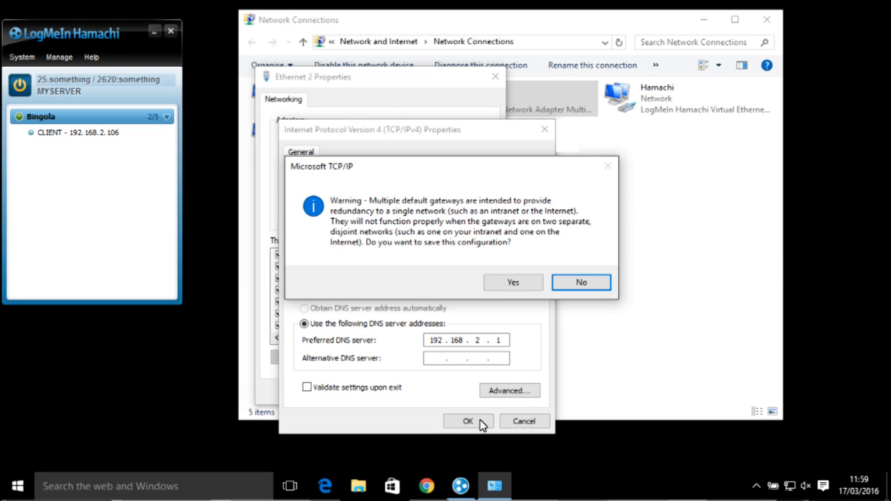
pyautogui.click(513, 282)
pyautogui.click(435, 393)
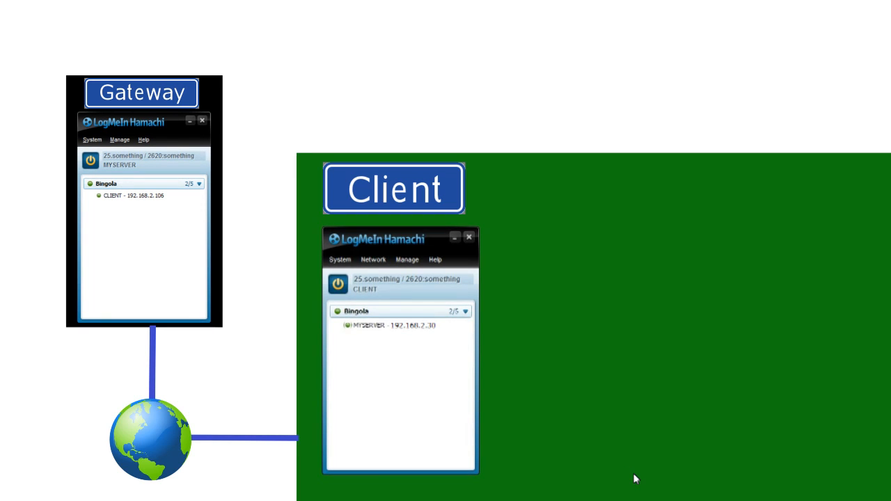
# Ping MYSERVER from the client's Hamachi peer list.
pyautogui.click(414, 326)
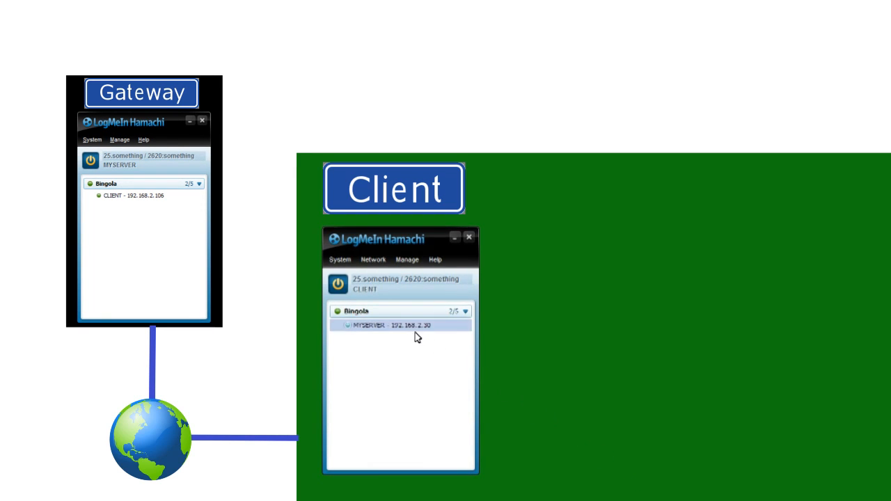
pyautogui.rightClick(439, 326)
pyautogui.click(456, 335)
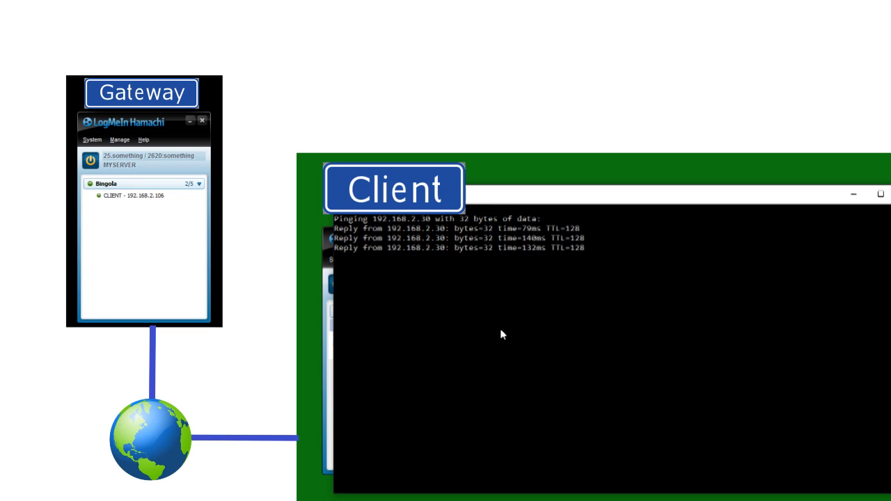